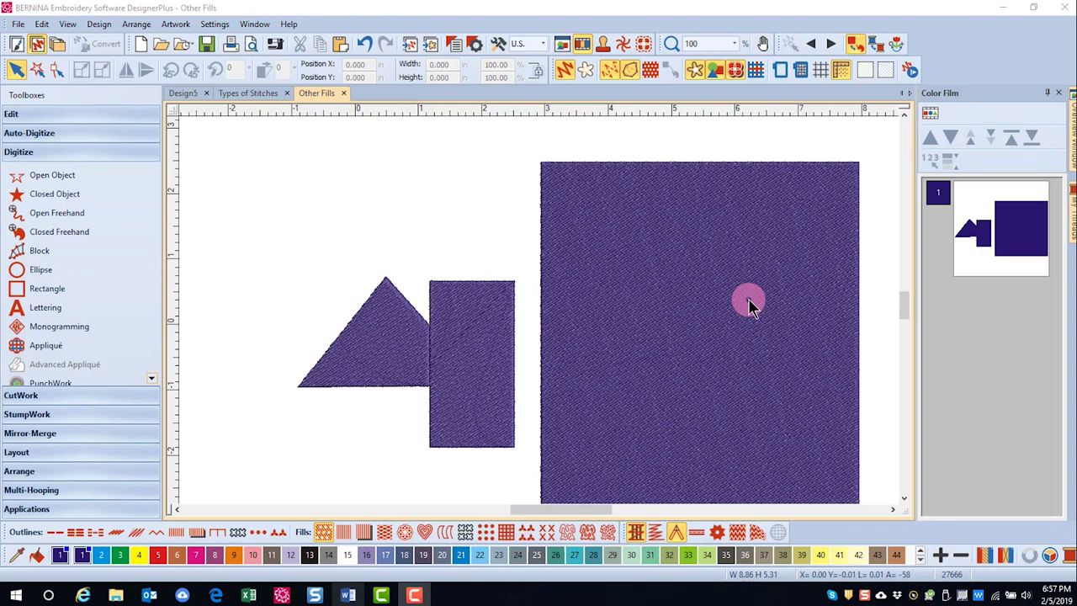
Step: Replace the narrow rectangle's plain fill with a cross stitch fill
click(450, 417)
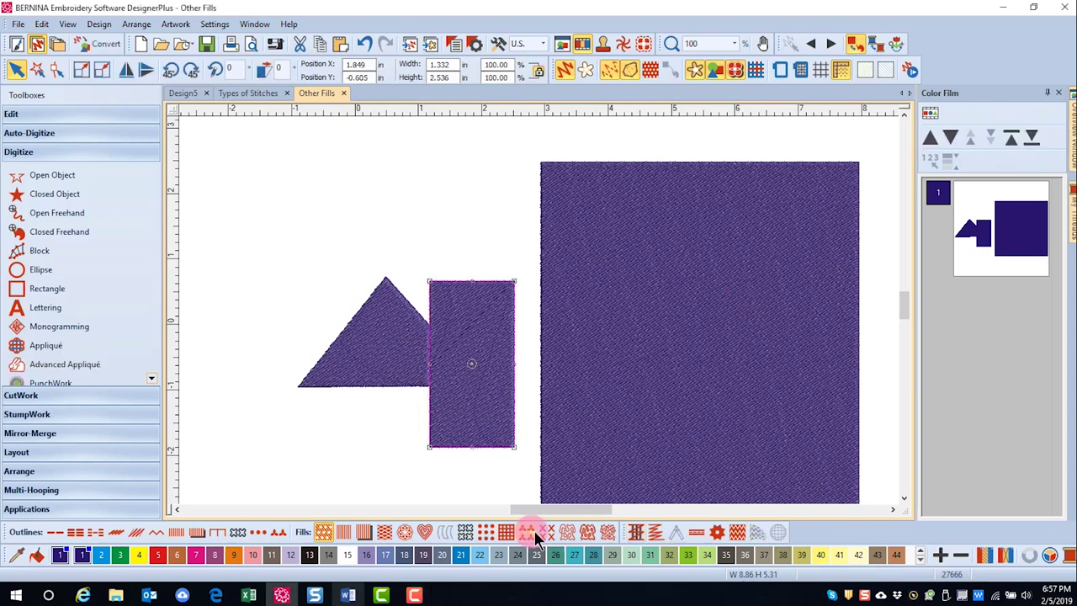
click(547, 532)
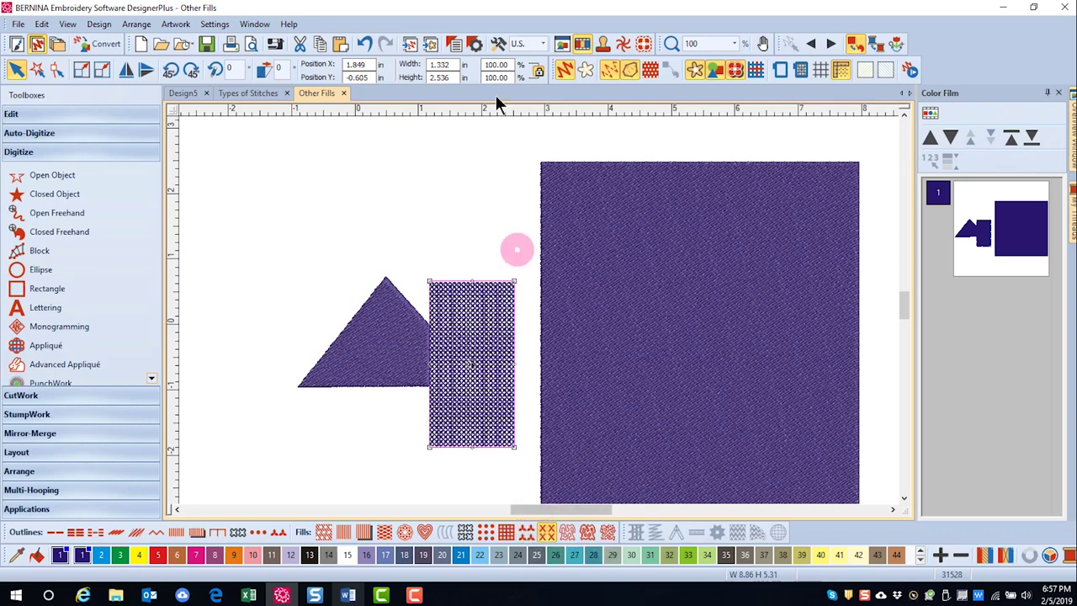
Step: Set the rectangle's cross stitch fabric count to 11 stitches per inch and apply it
click(456, 47)
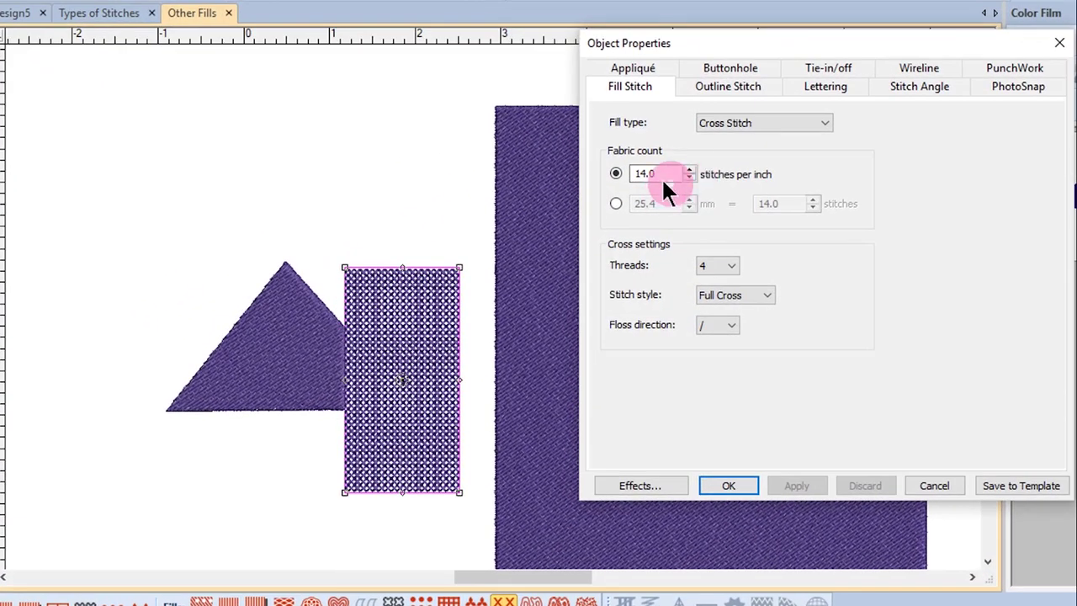
double_click(661, 174)
text(18)
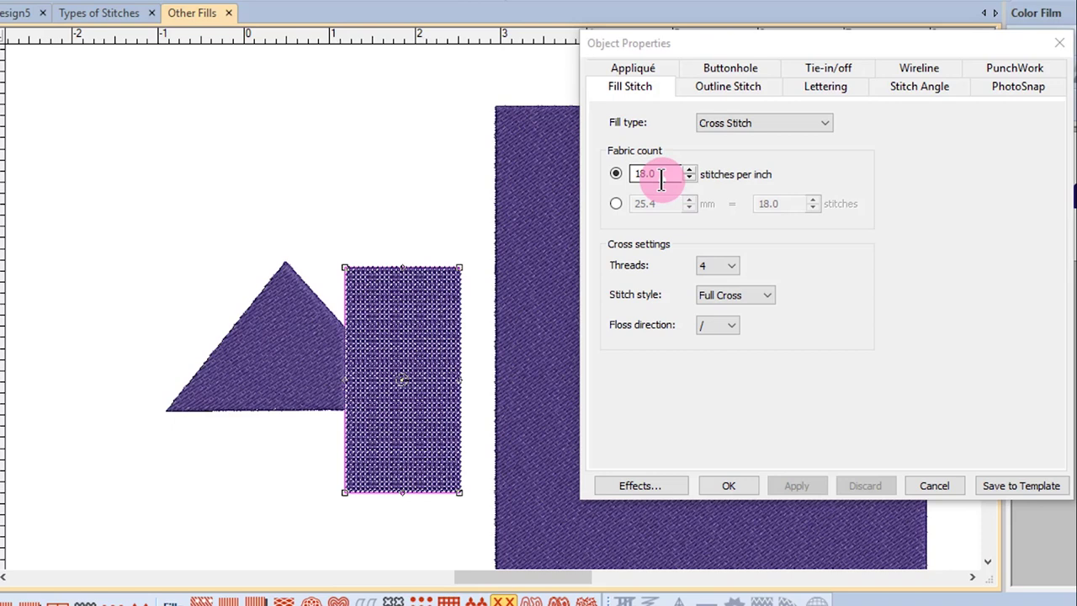
click(616, 175)
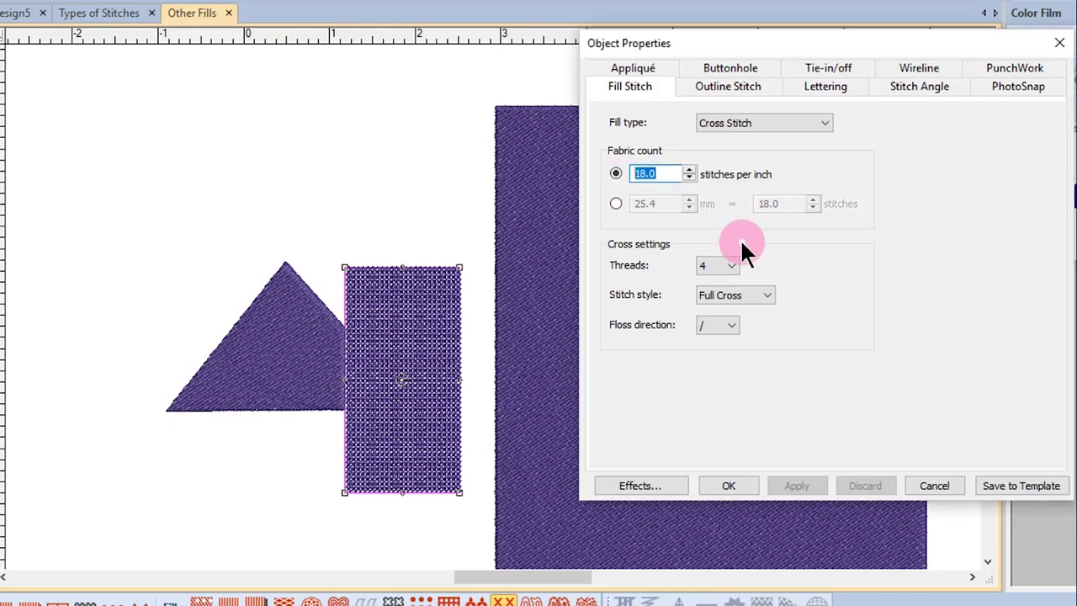
text(11)
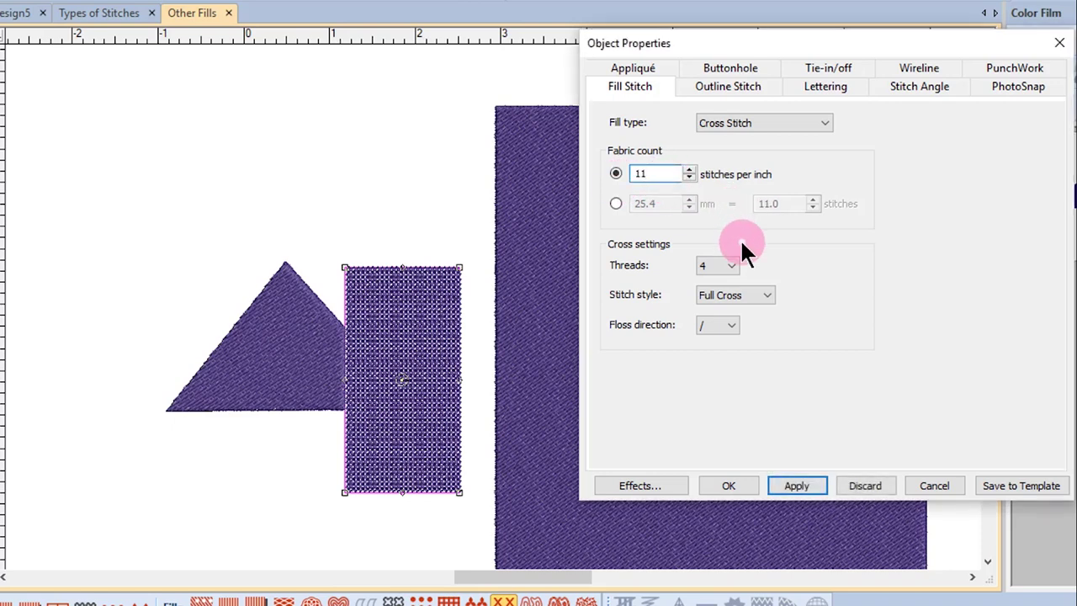
click(797, 485)
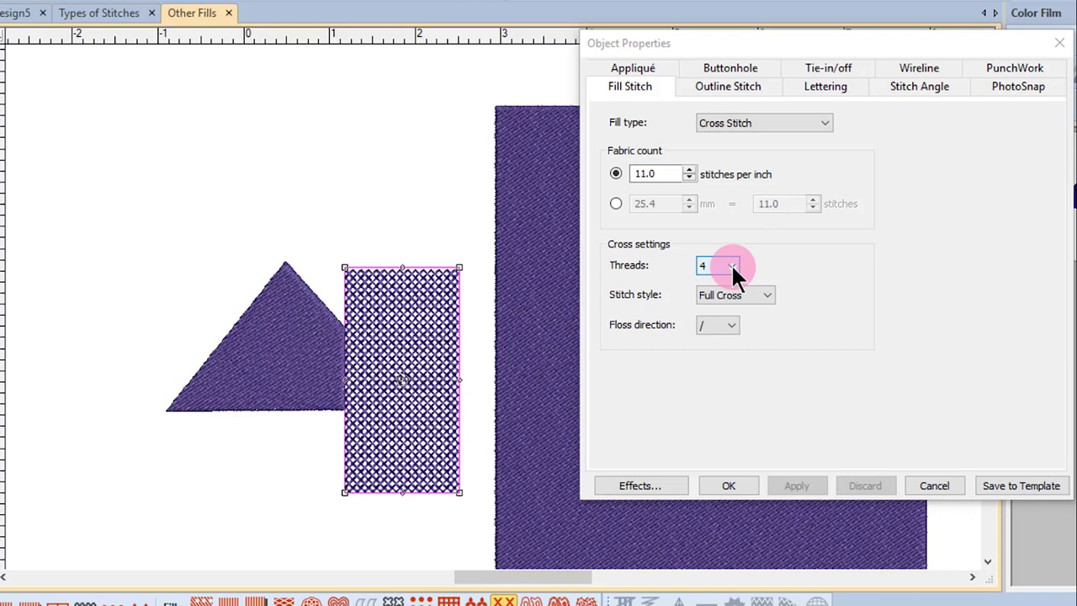
click(723, 296)
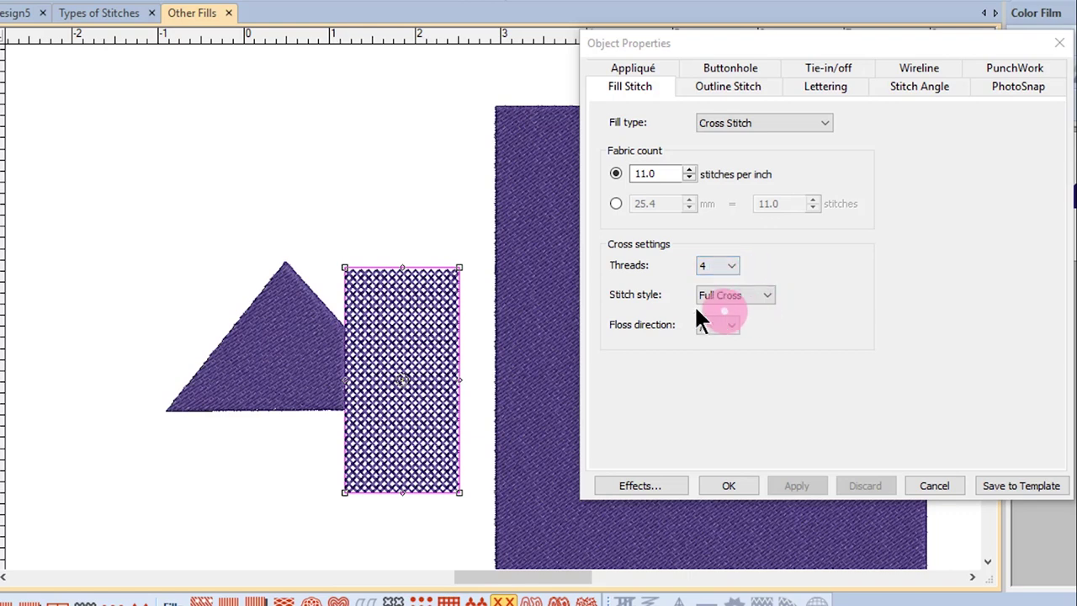
click(771, 296)
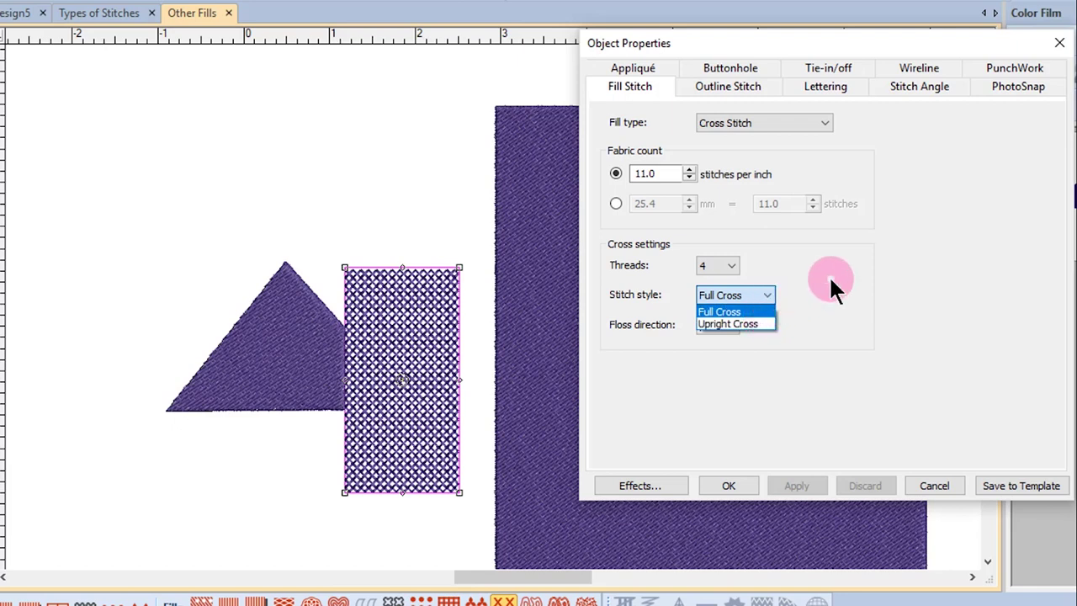
click(732, 326)
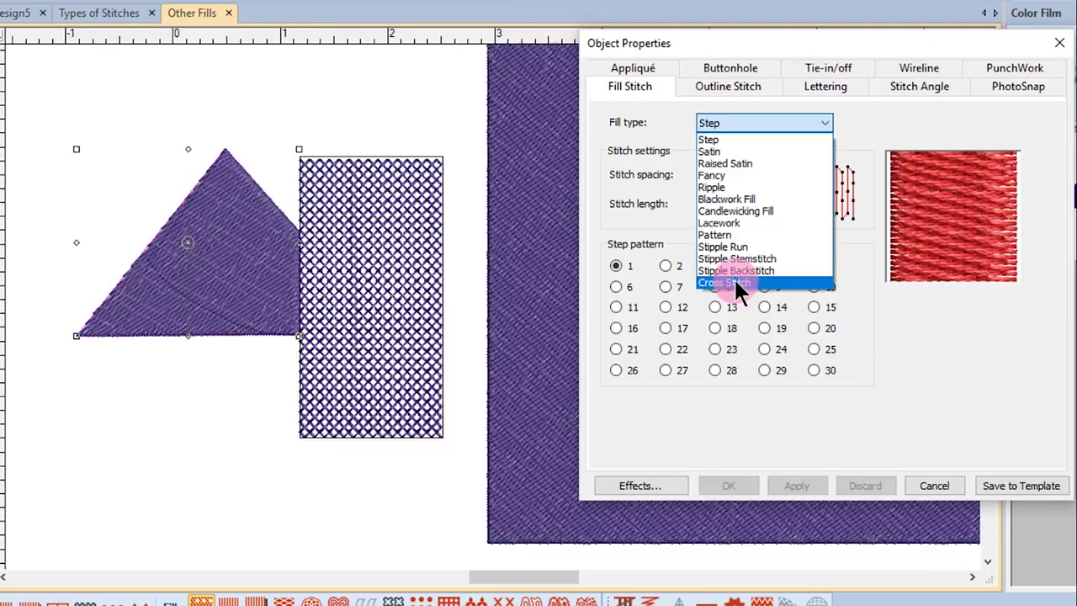
Step: Give the triangle a Full Cross cross stitch fill with fabric count 11 stitches per inch
click(729, 275)
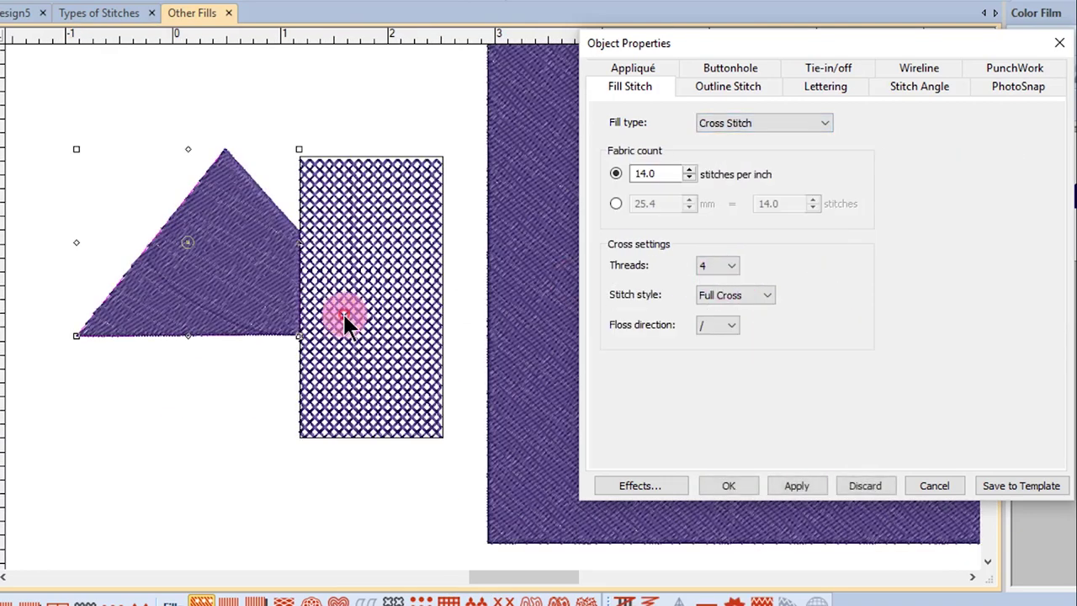
click(793, 488)
drag(666, 174, 616, 176)
text(11)
scroll(447, 251, up, 2)
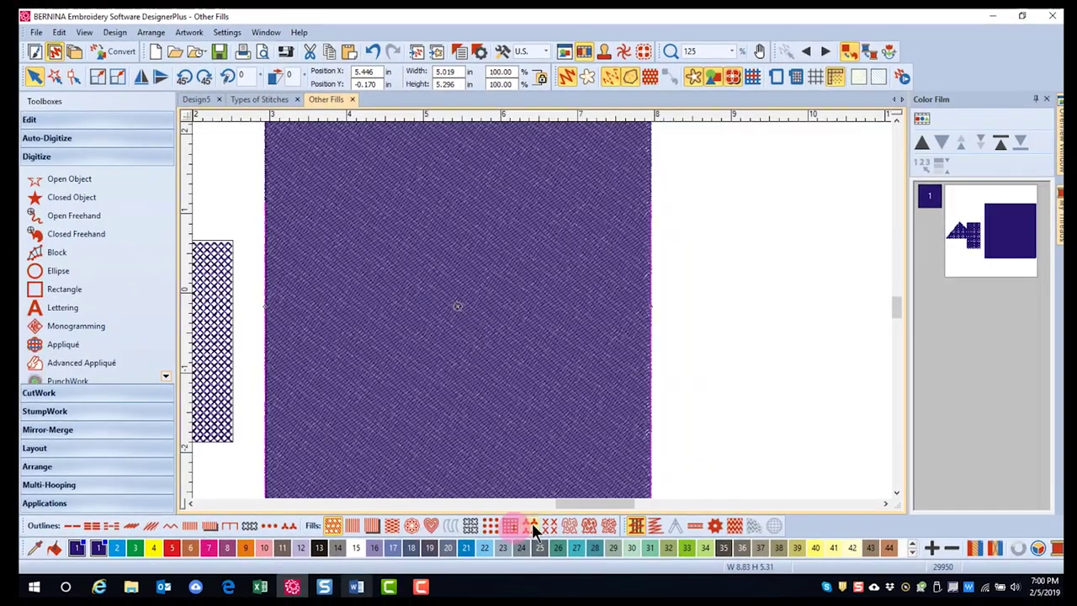
Step: Try Stipple Run, Stemstitch and Backstitch fills on the large square, keeping Stipple Run
click(570, 526)
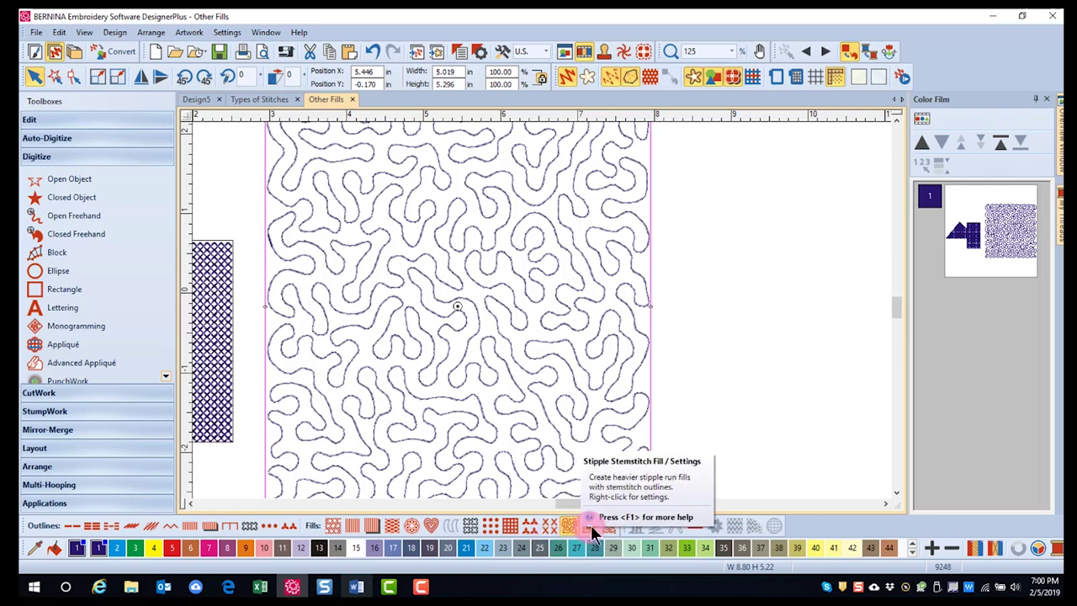
click(593, 530)
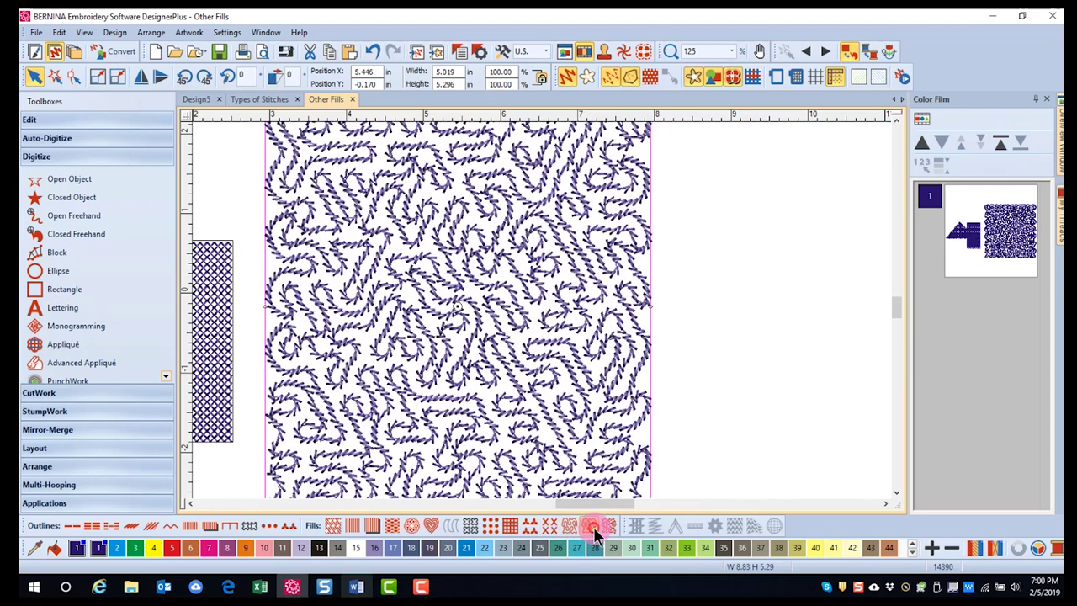
click(610, 528)
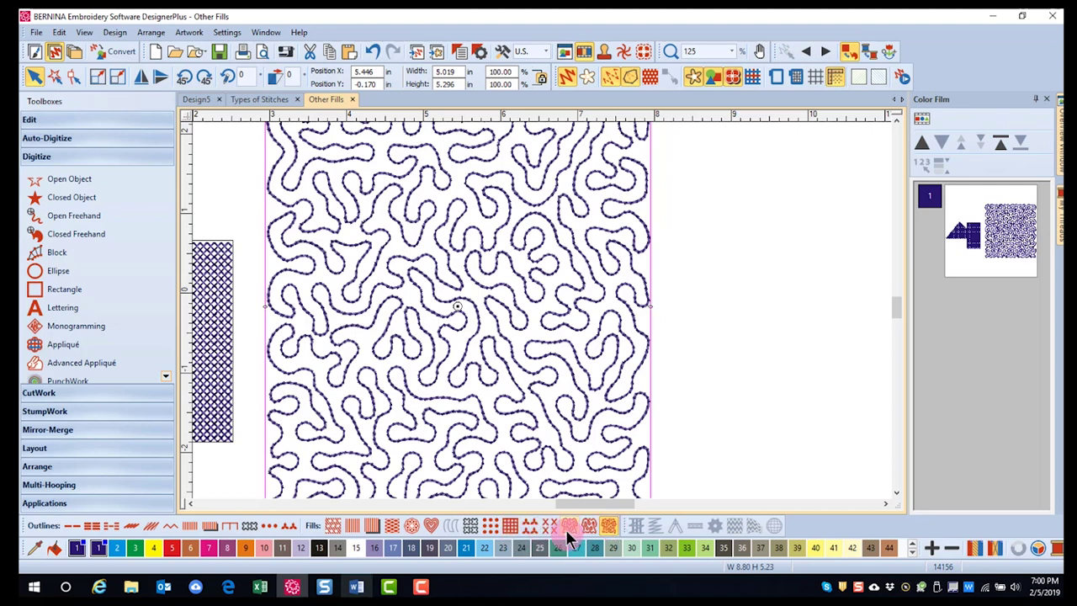
click(571, 526)
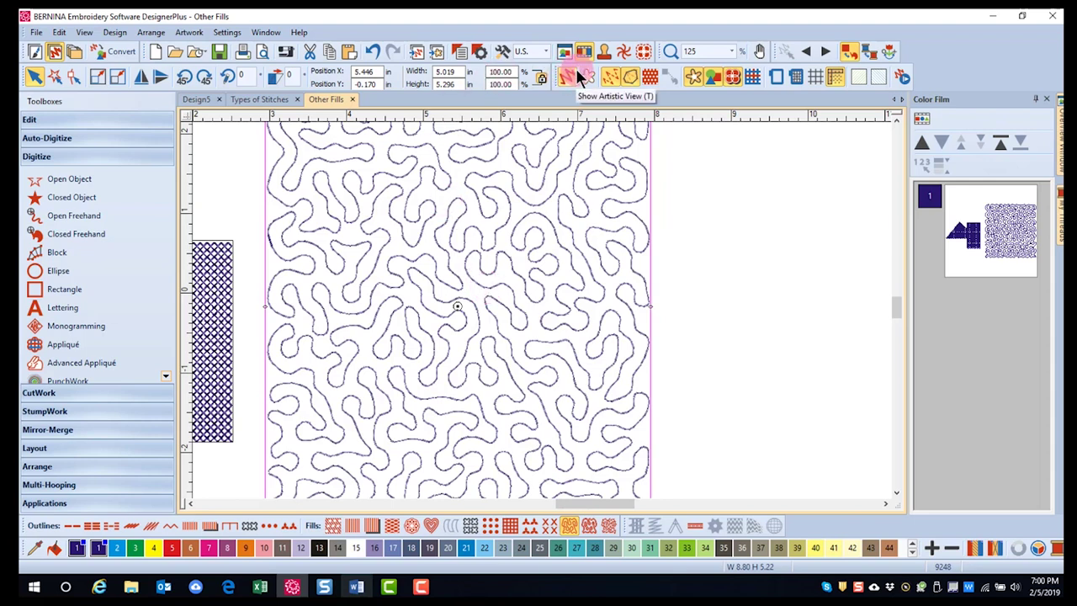
Step: Try a 0.4 loop spacing on the square's stipple, then undo back to 0.236 in
click(460, 52)
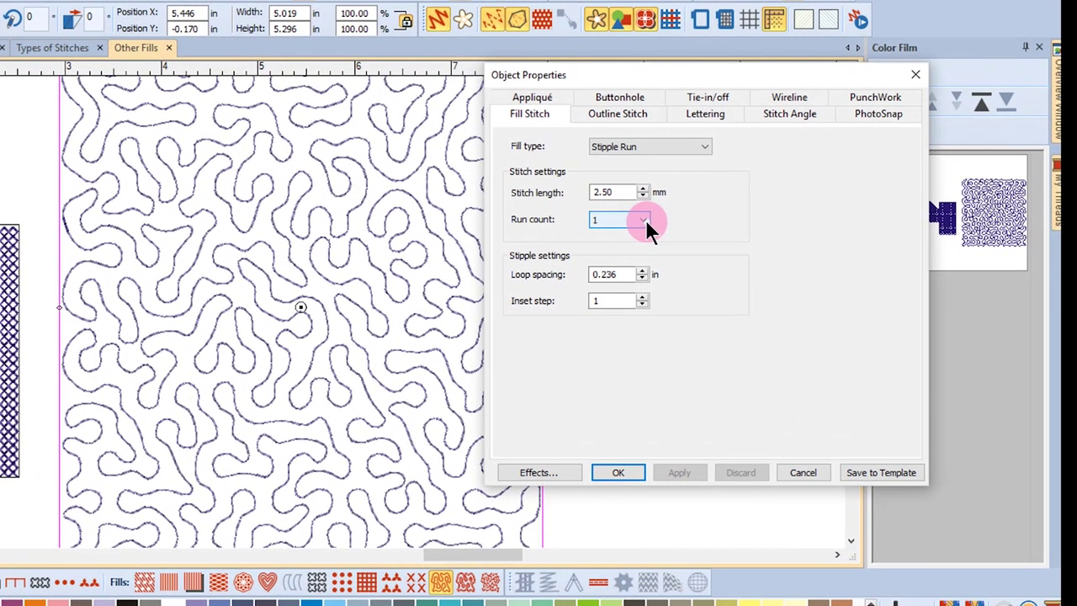
click(645, 220)
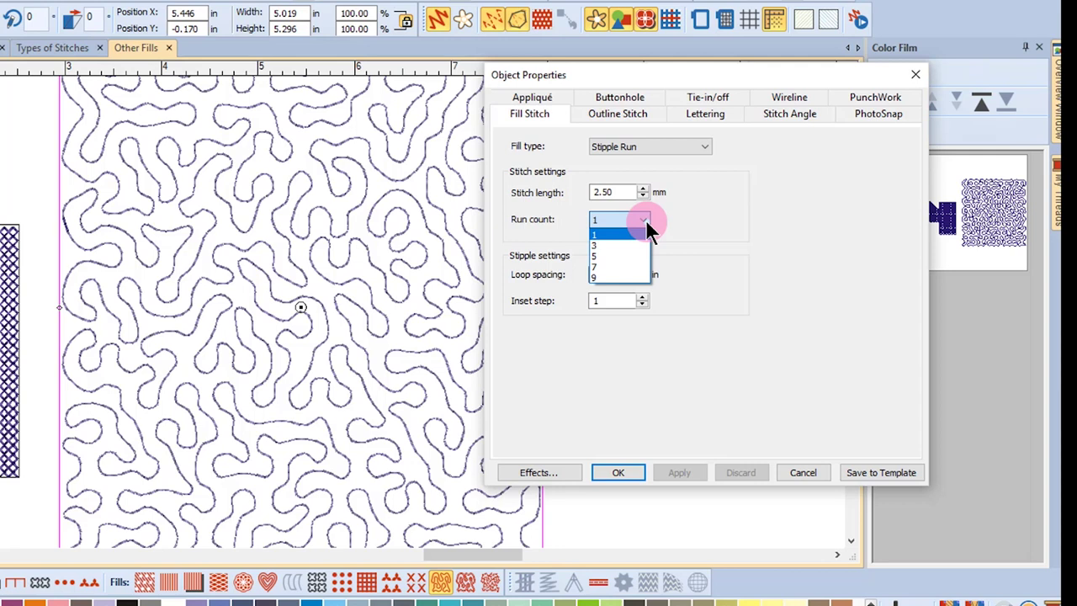
click(734, 237)
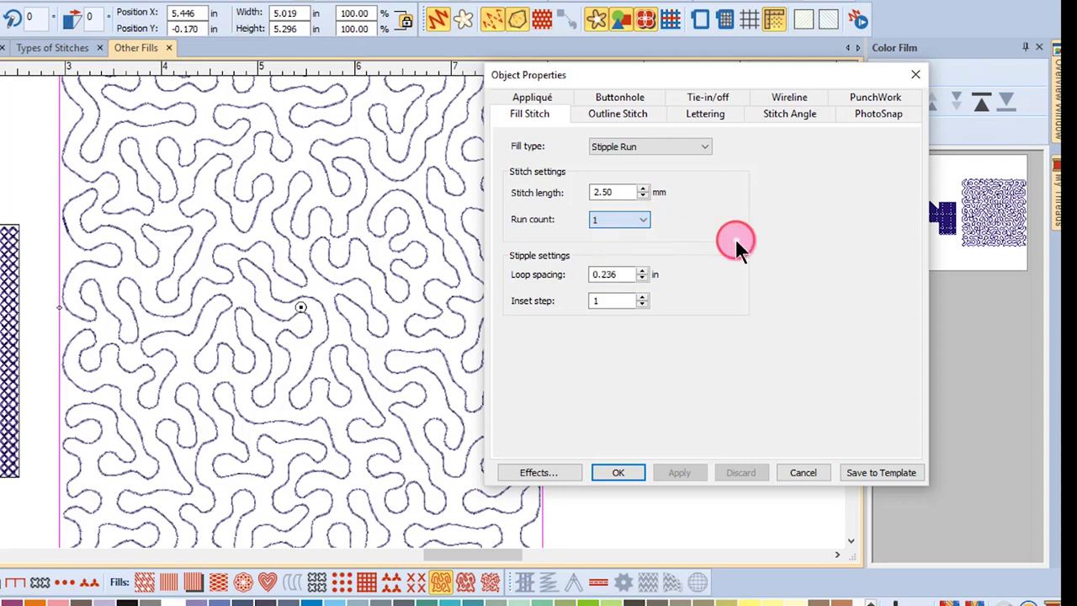
double_click(610, 283)
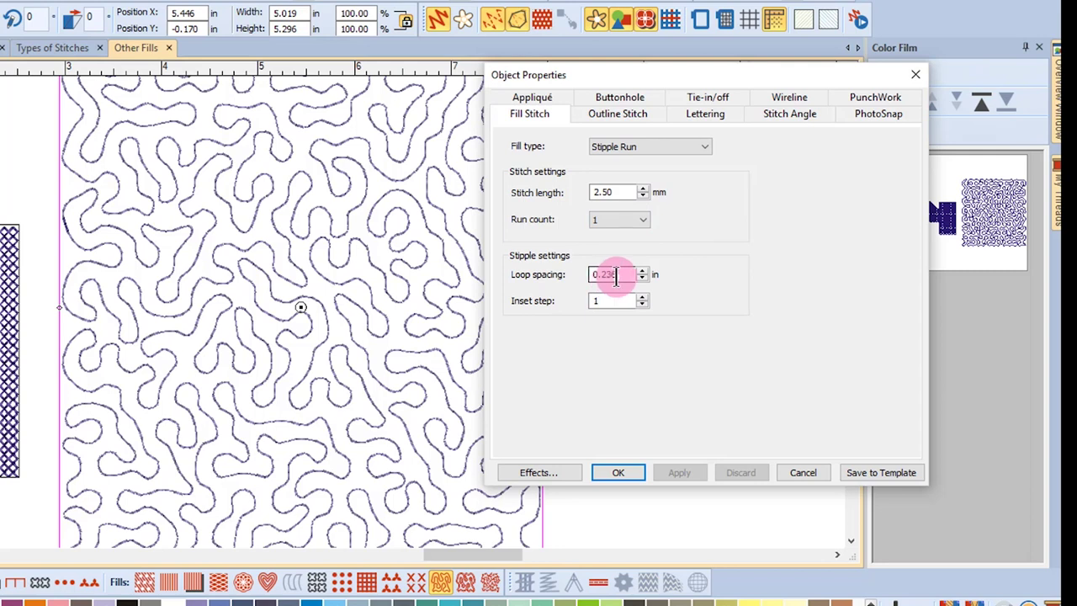
double_click(619, 273)
text(0.4)
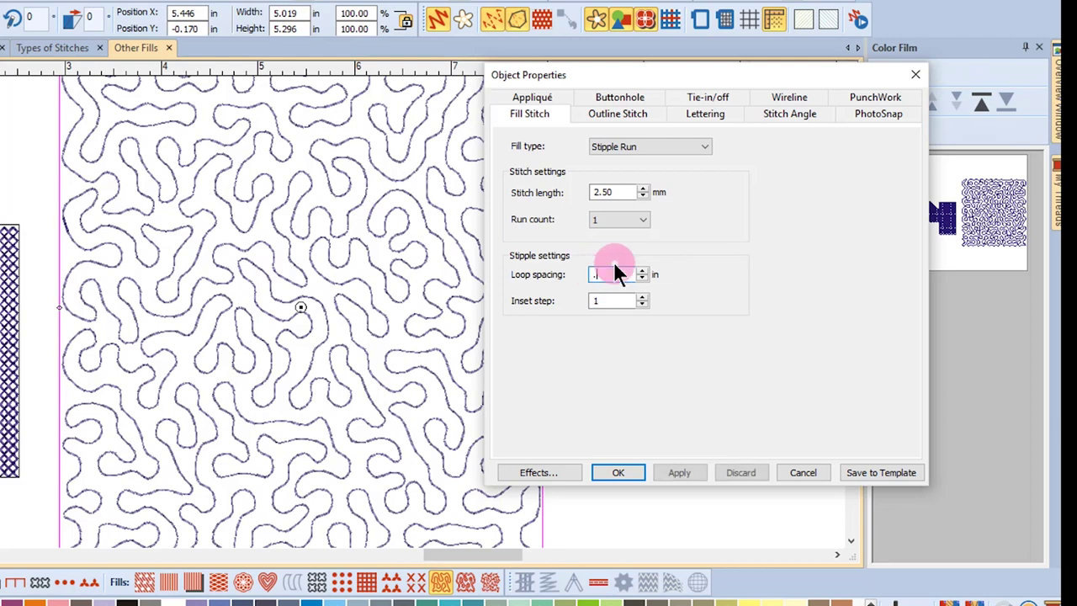
click(679, 472)
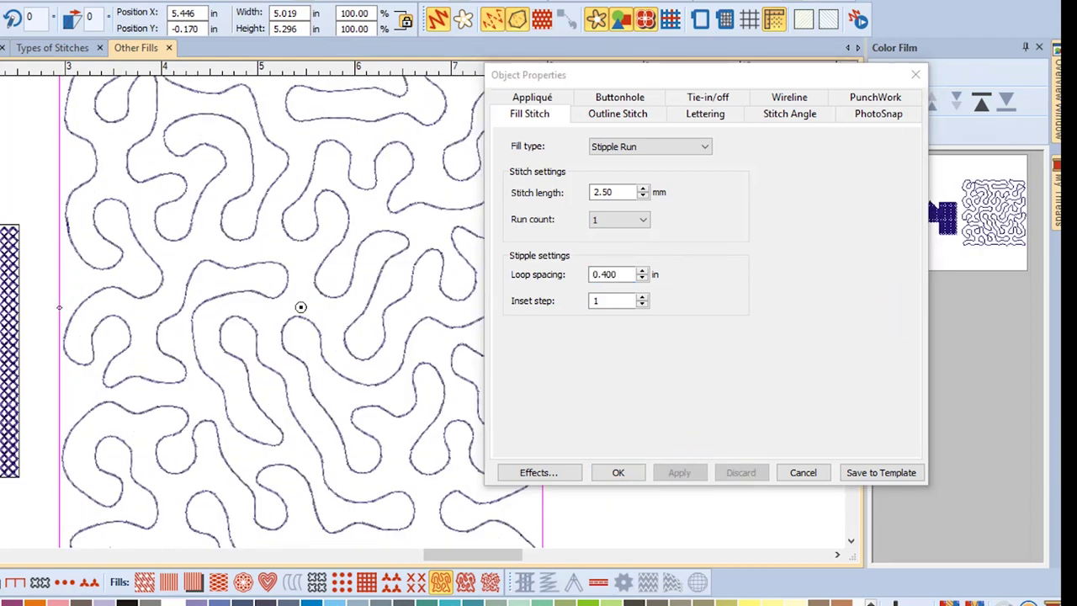
key(ctrl+z)
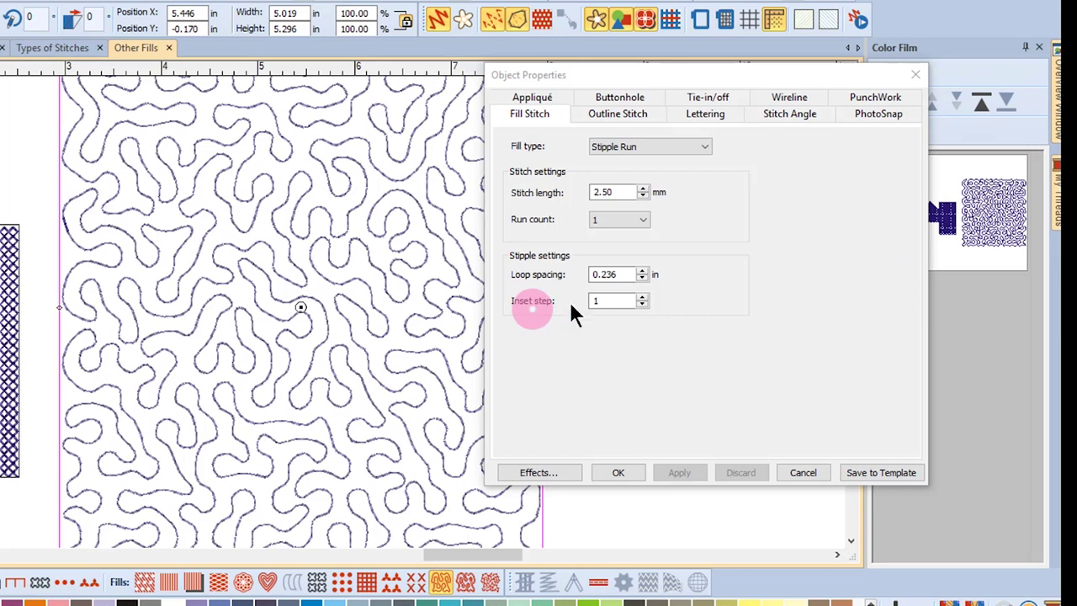
Step: Raise the stipple inset step to 4 and apply it
click(642, 297)
click(643, 298)
click(642, 297)
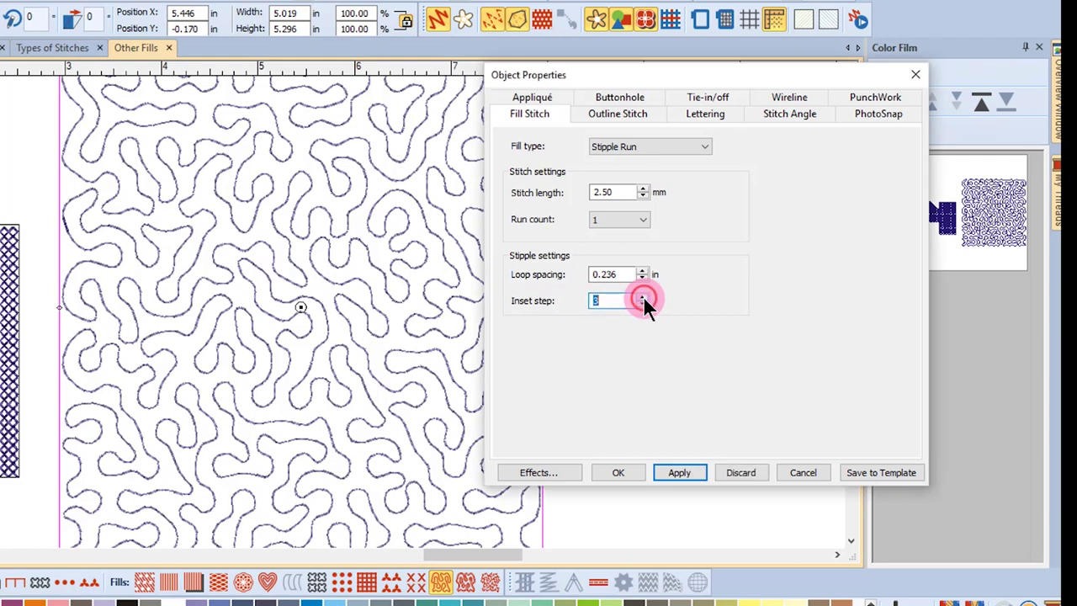
click(679, 473)
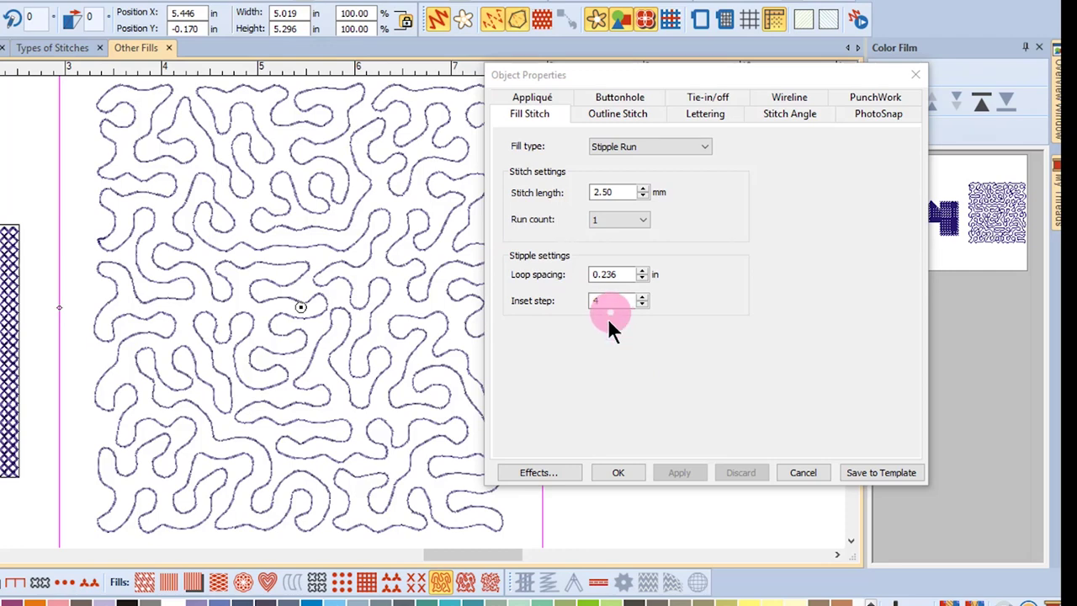
Step: Switch the large square to a Stipple Stemstitch fill
click(468, 588)
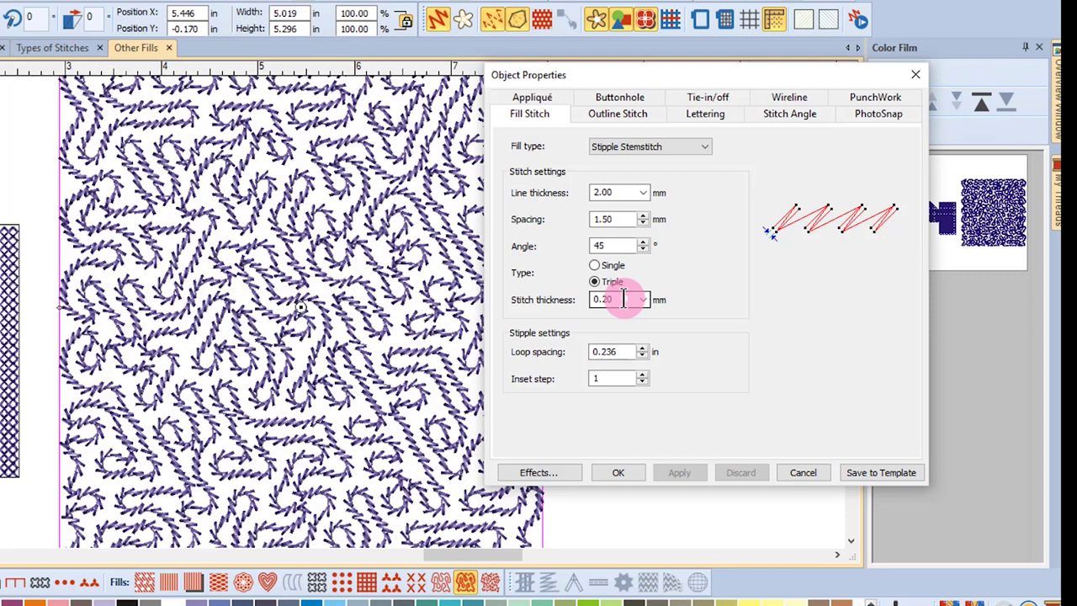
Step: Switch the square to Stipple Backstitch with 3.00 mm stitch length and 50% overlap
click(491, 582)
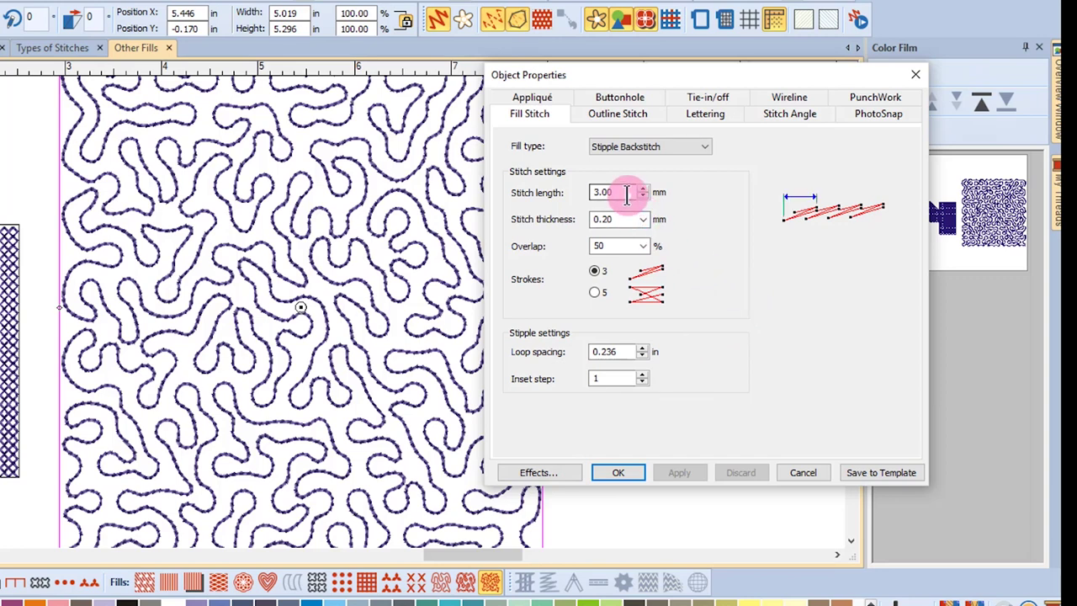
click(619, 244)
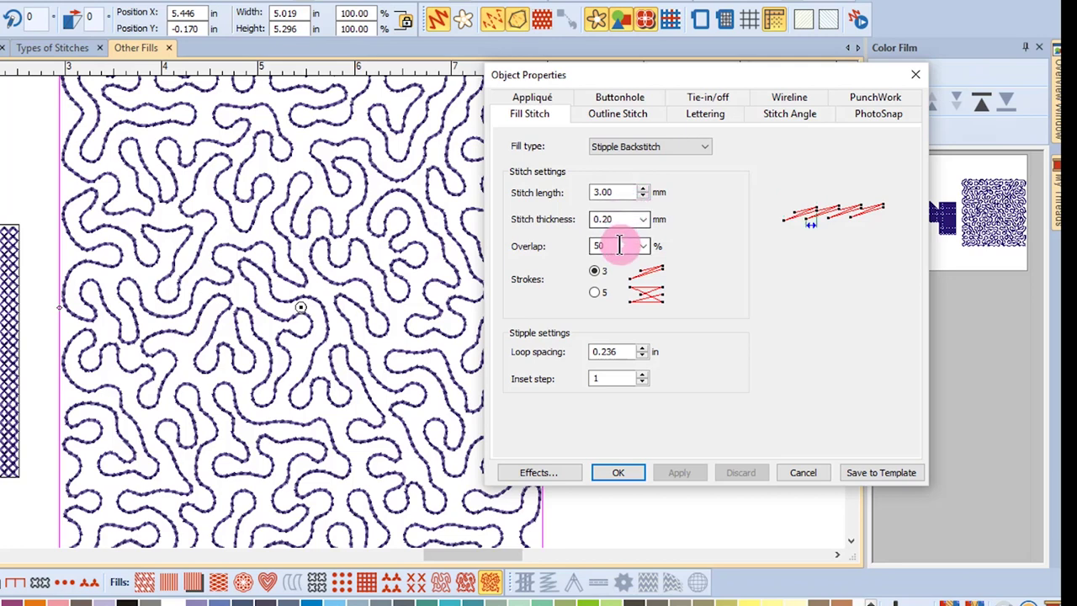